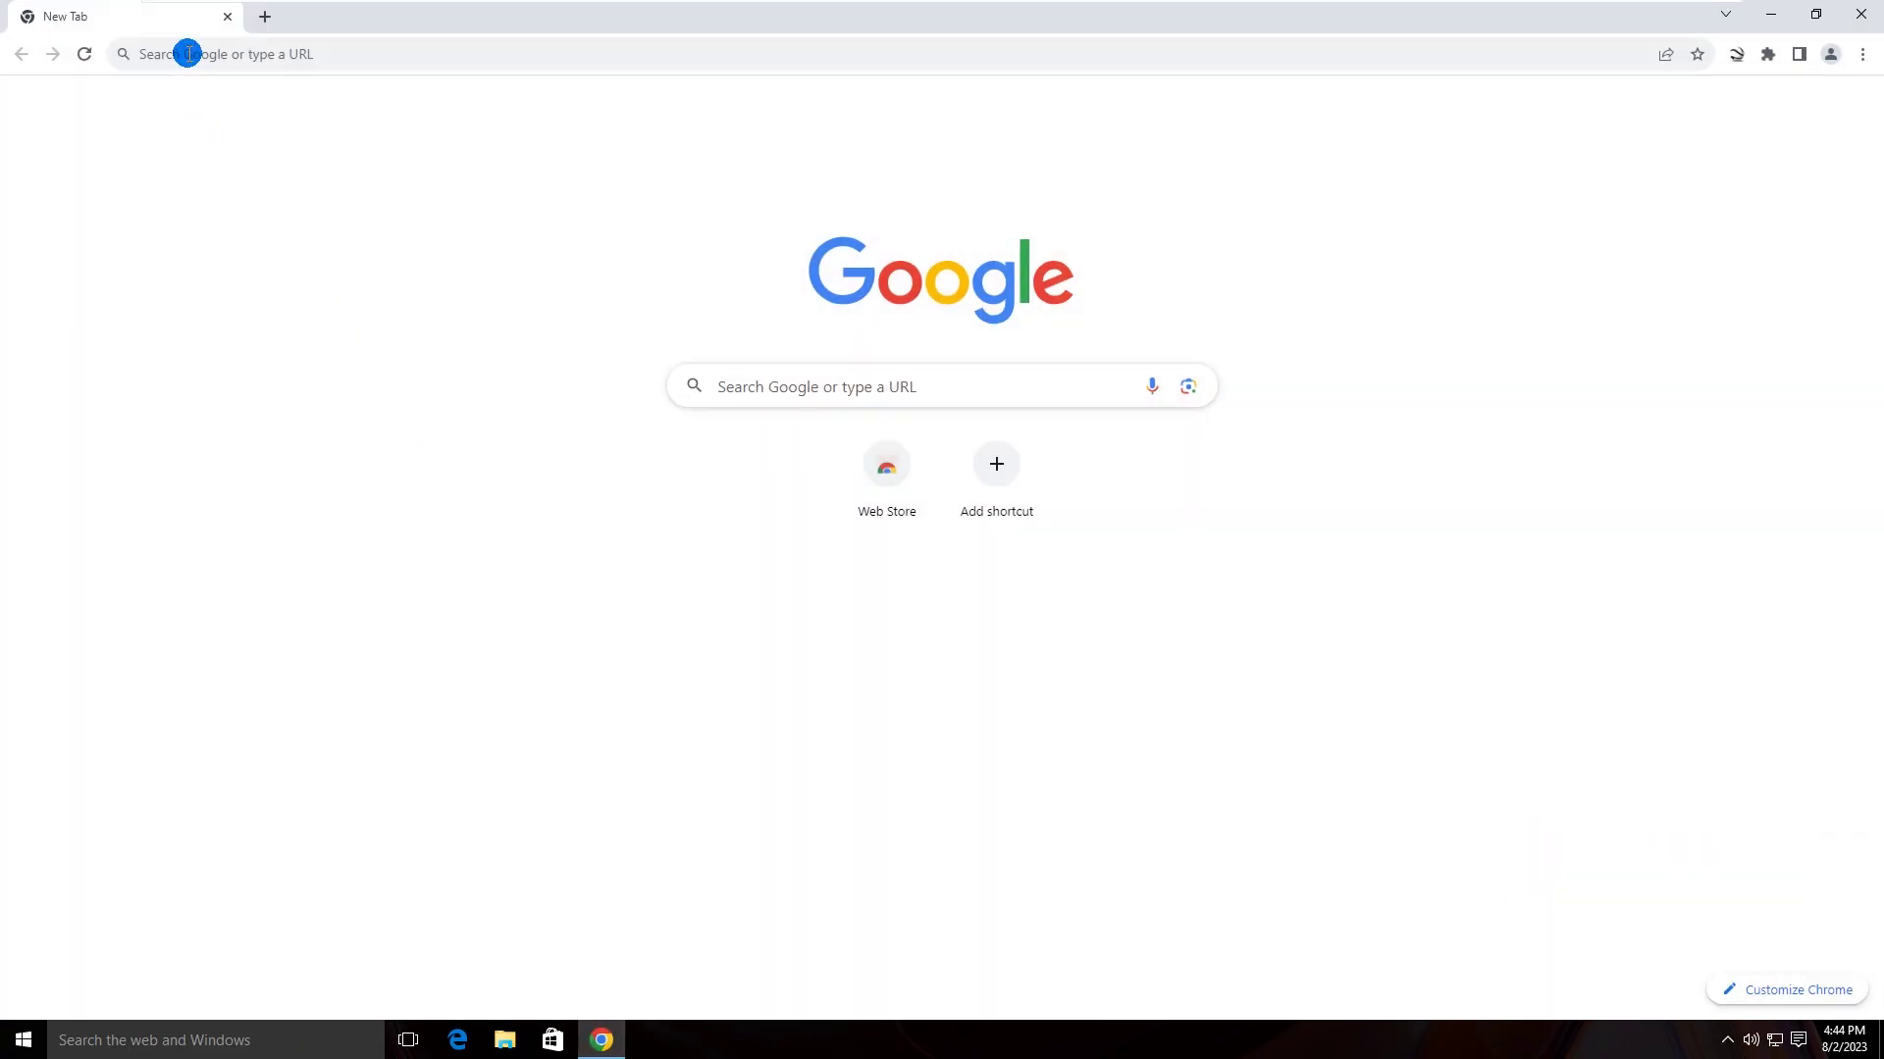
left_click(189, 54)
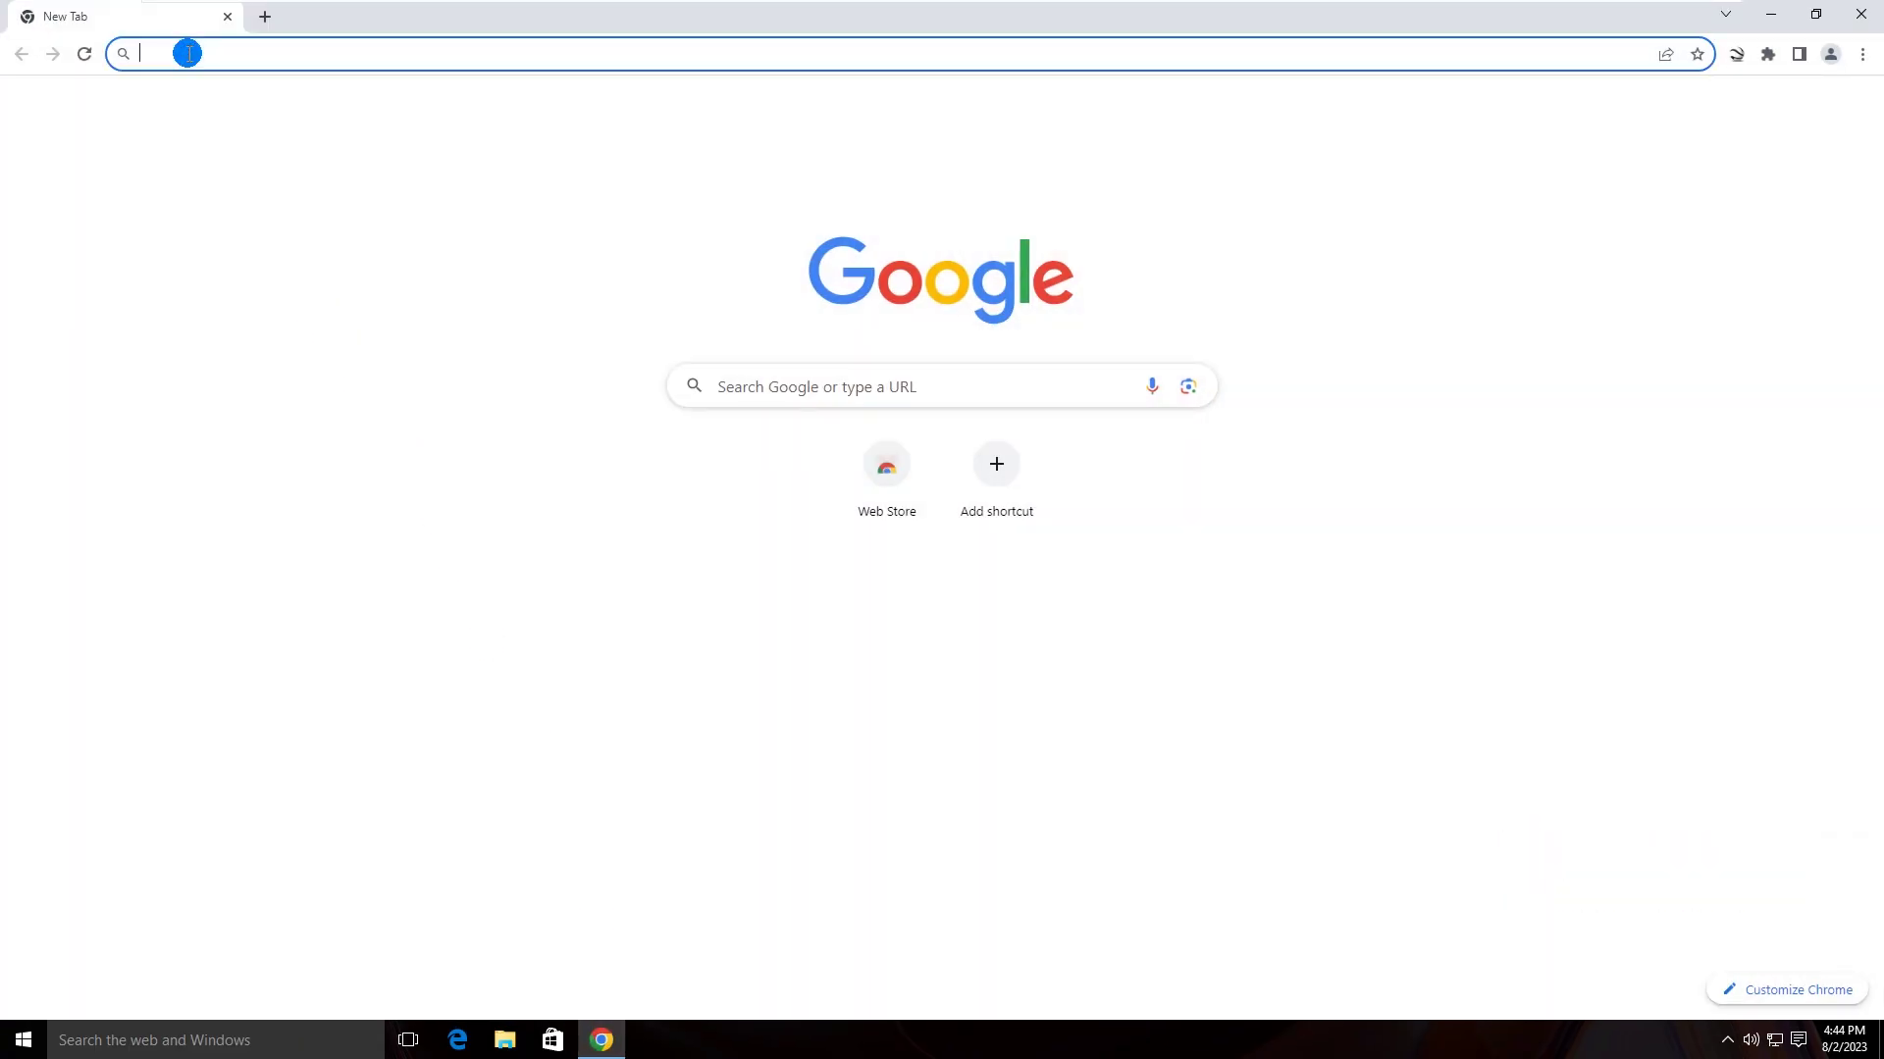
type("www.")
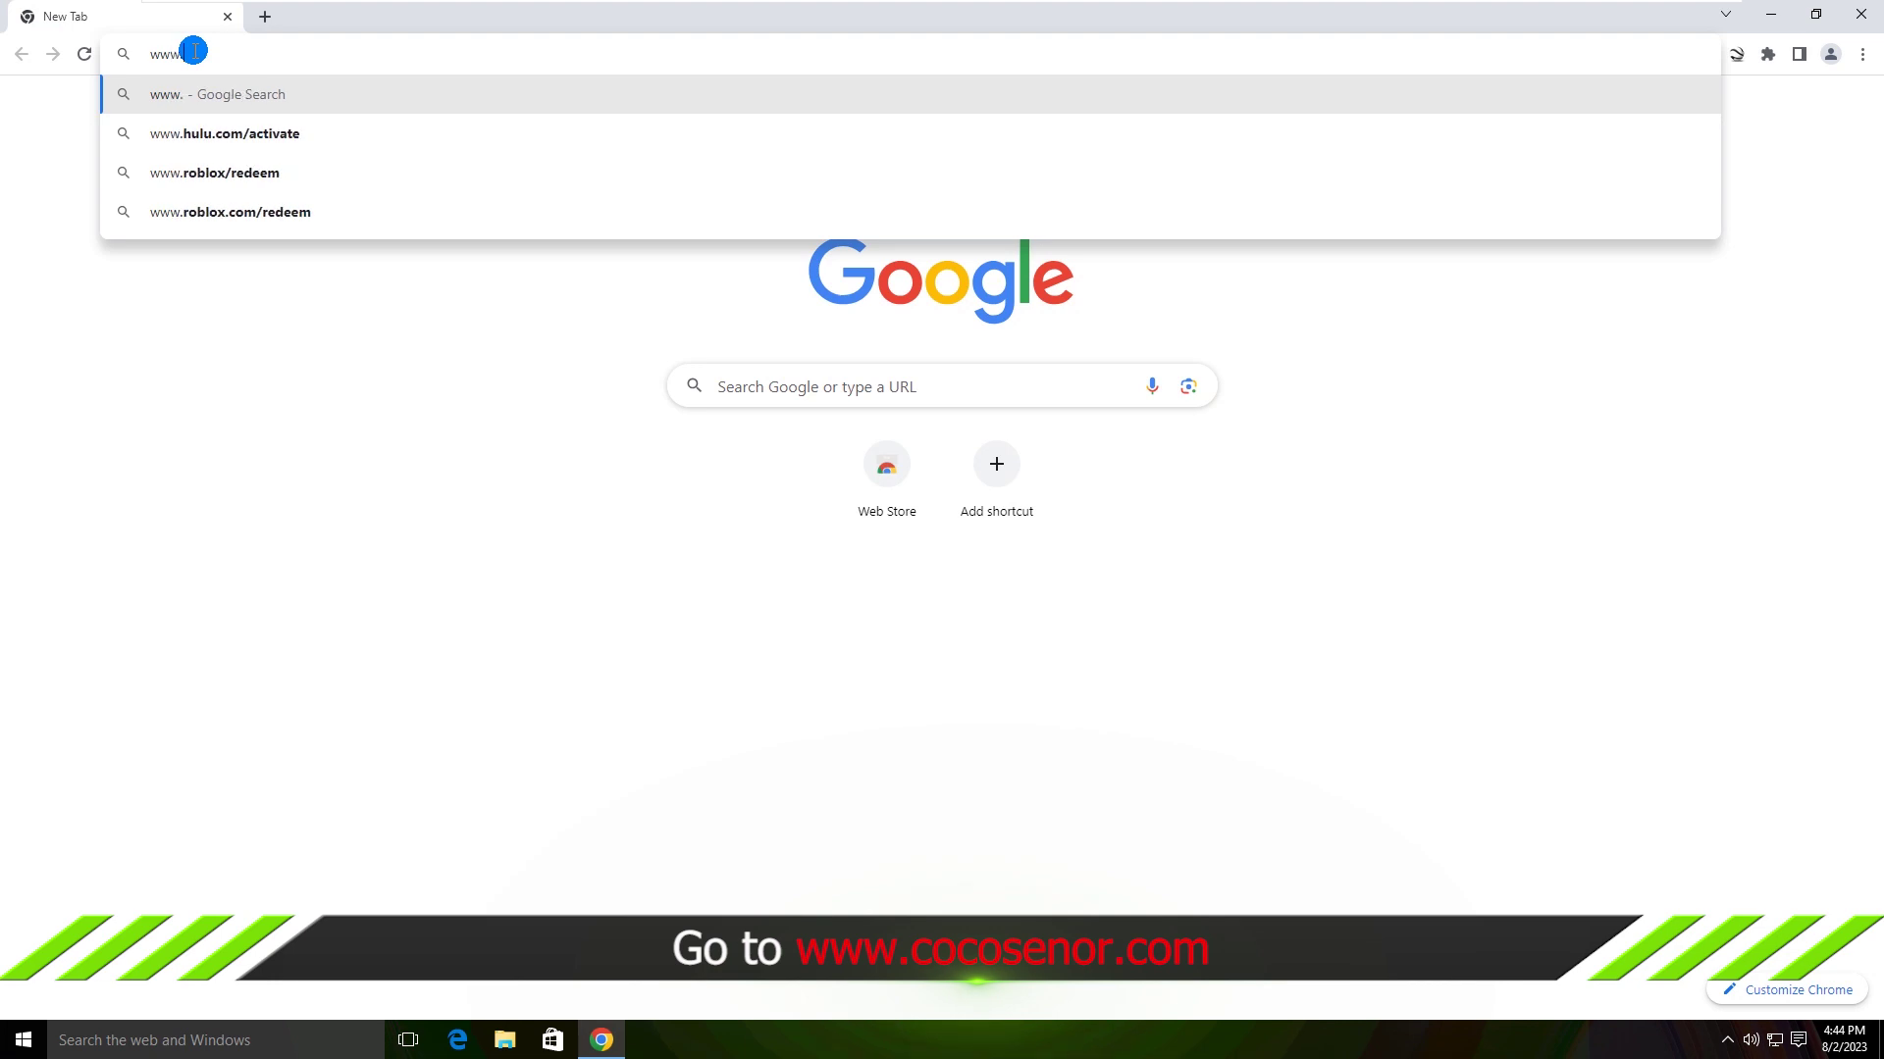
type("cocosenor.c")
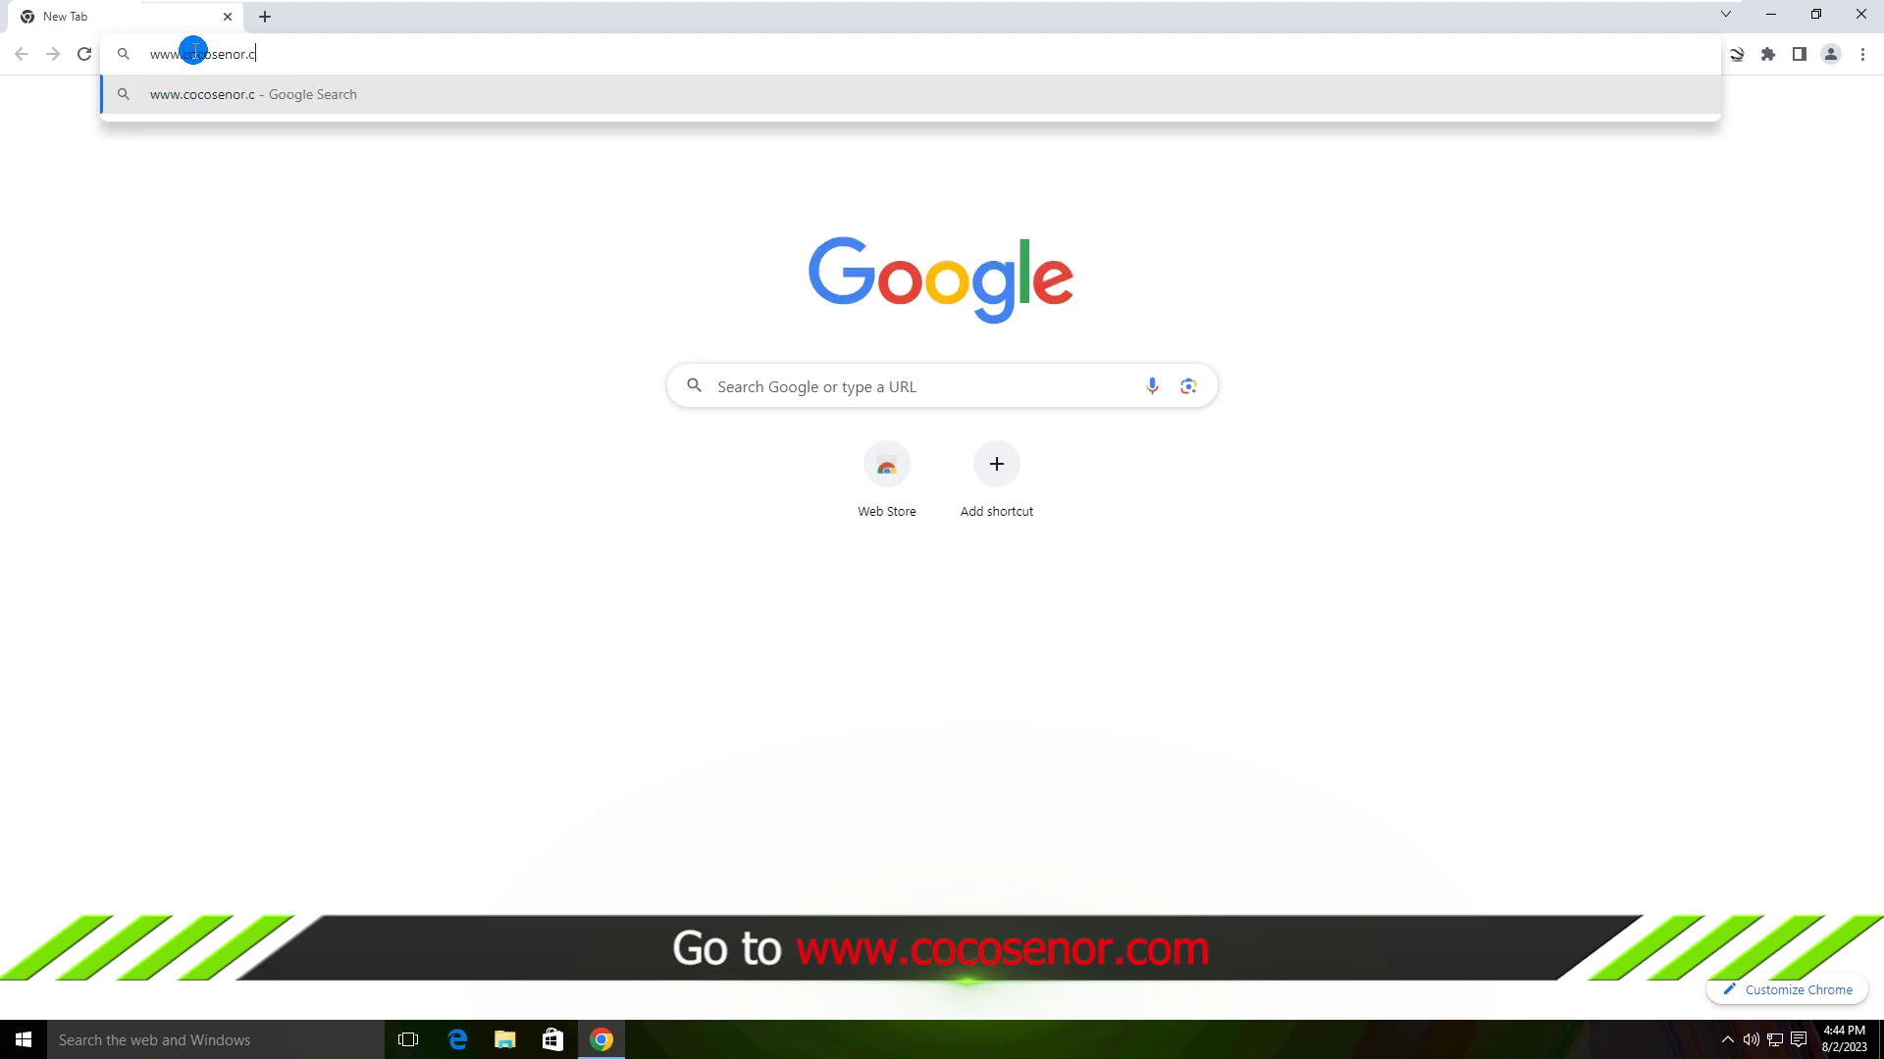
type("om")
key("Return")
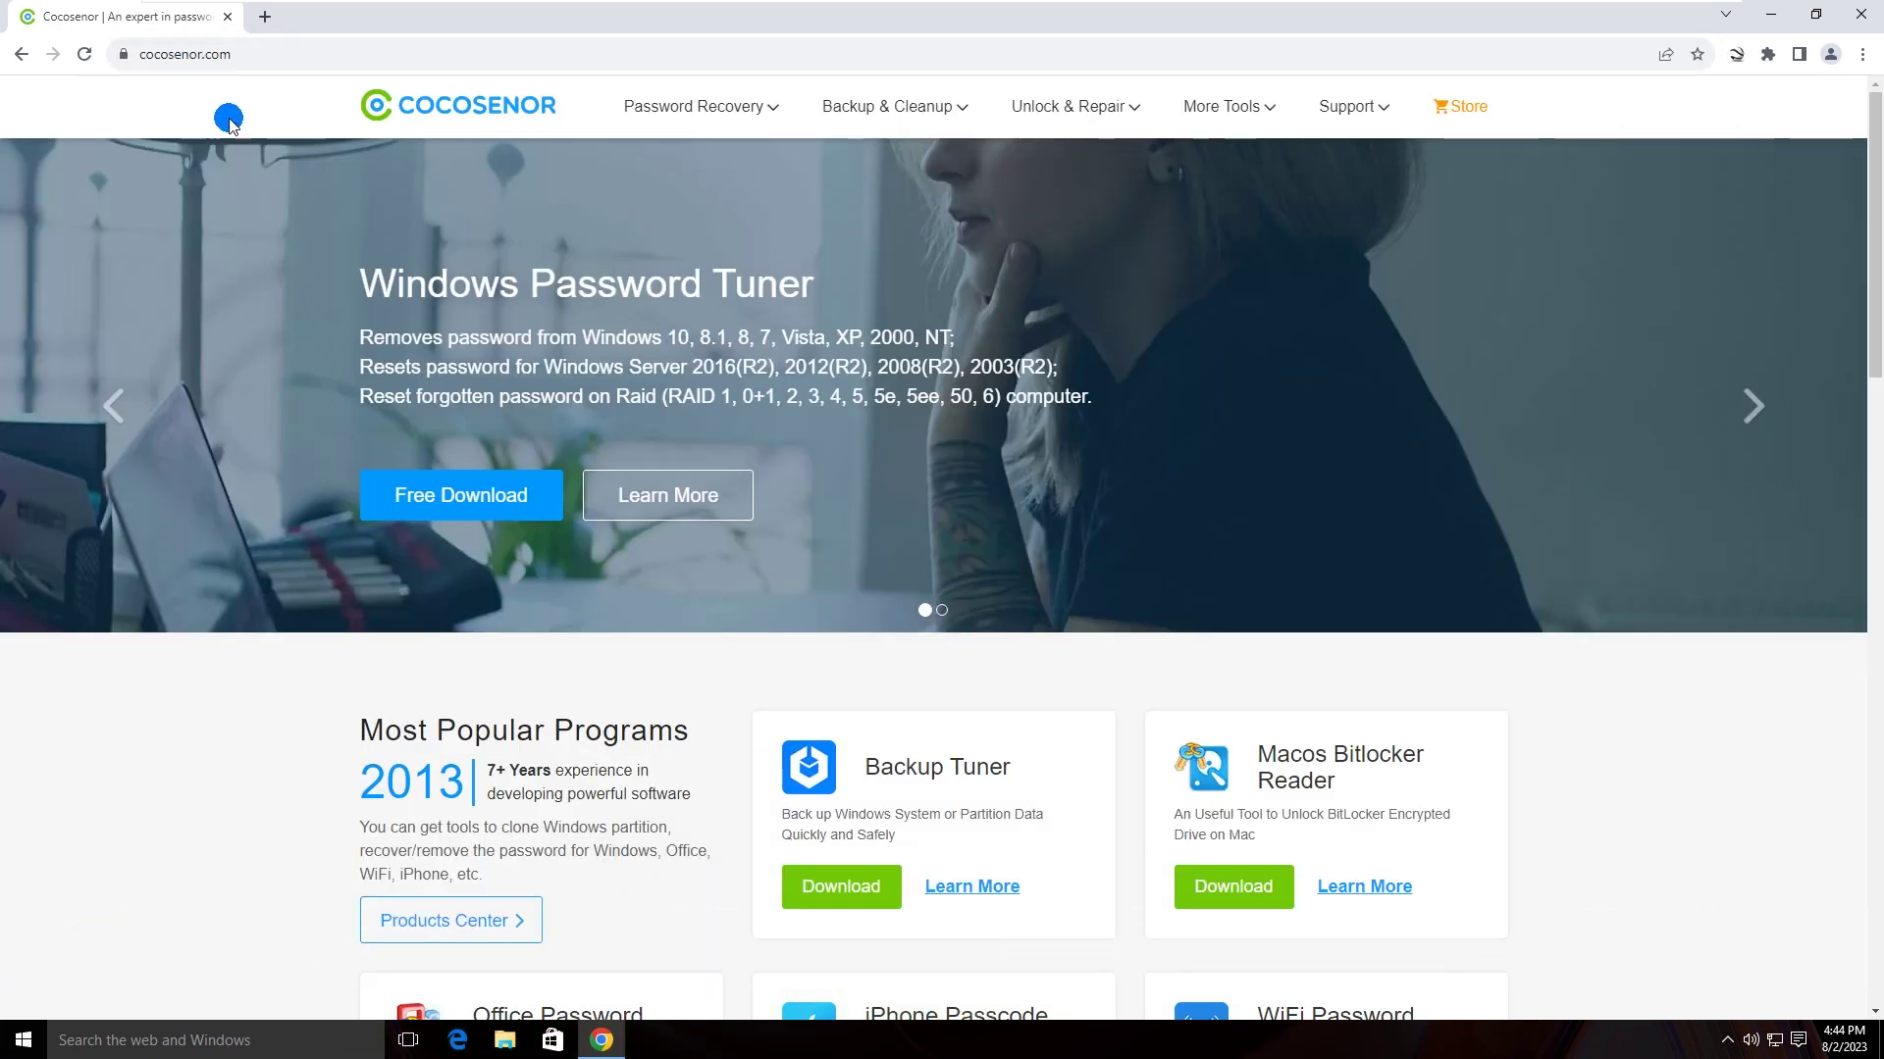
mouse_move(1075, 107)
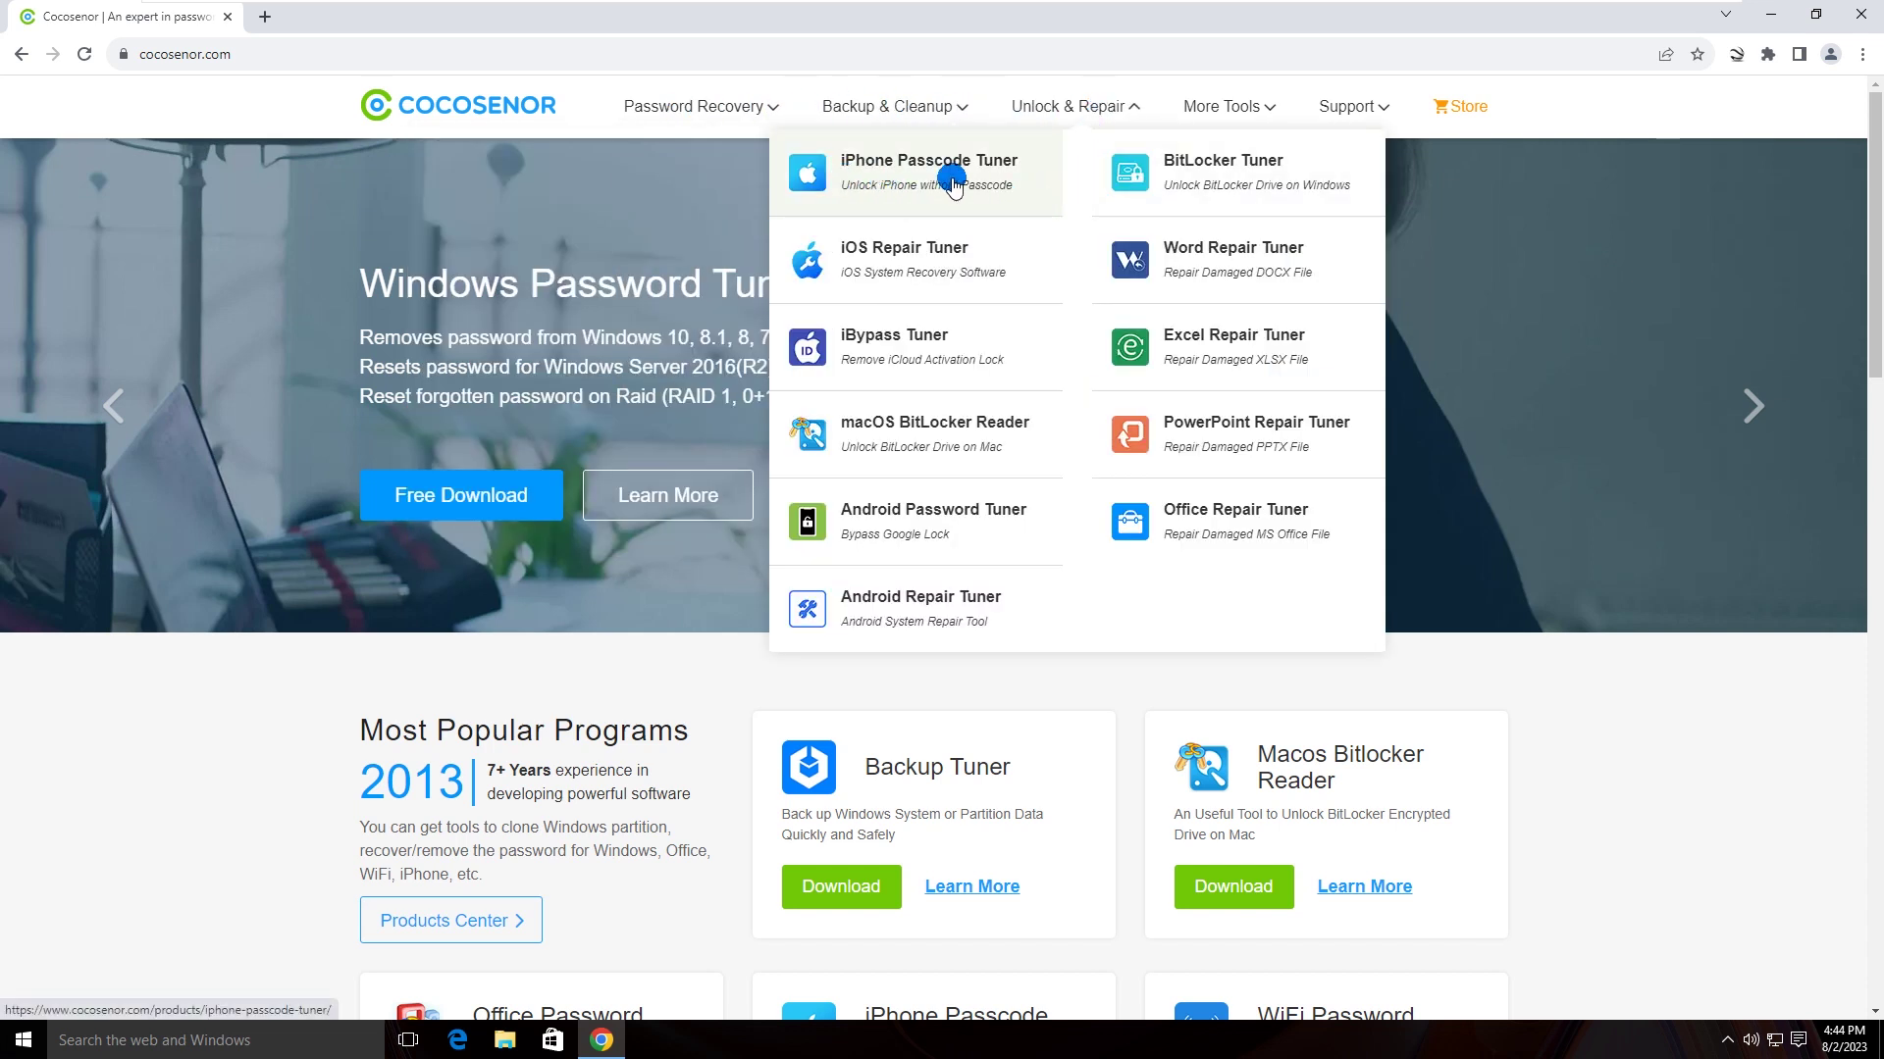
left_click(917, 162)
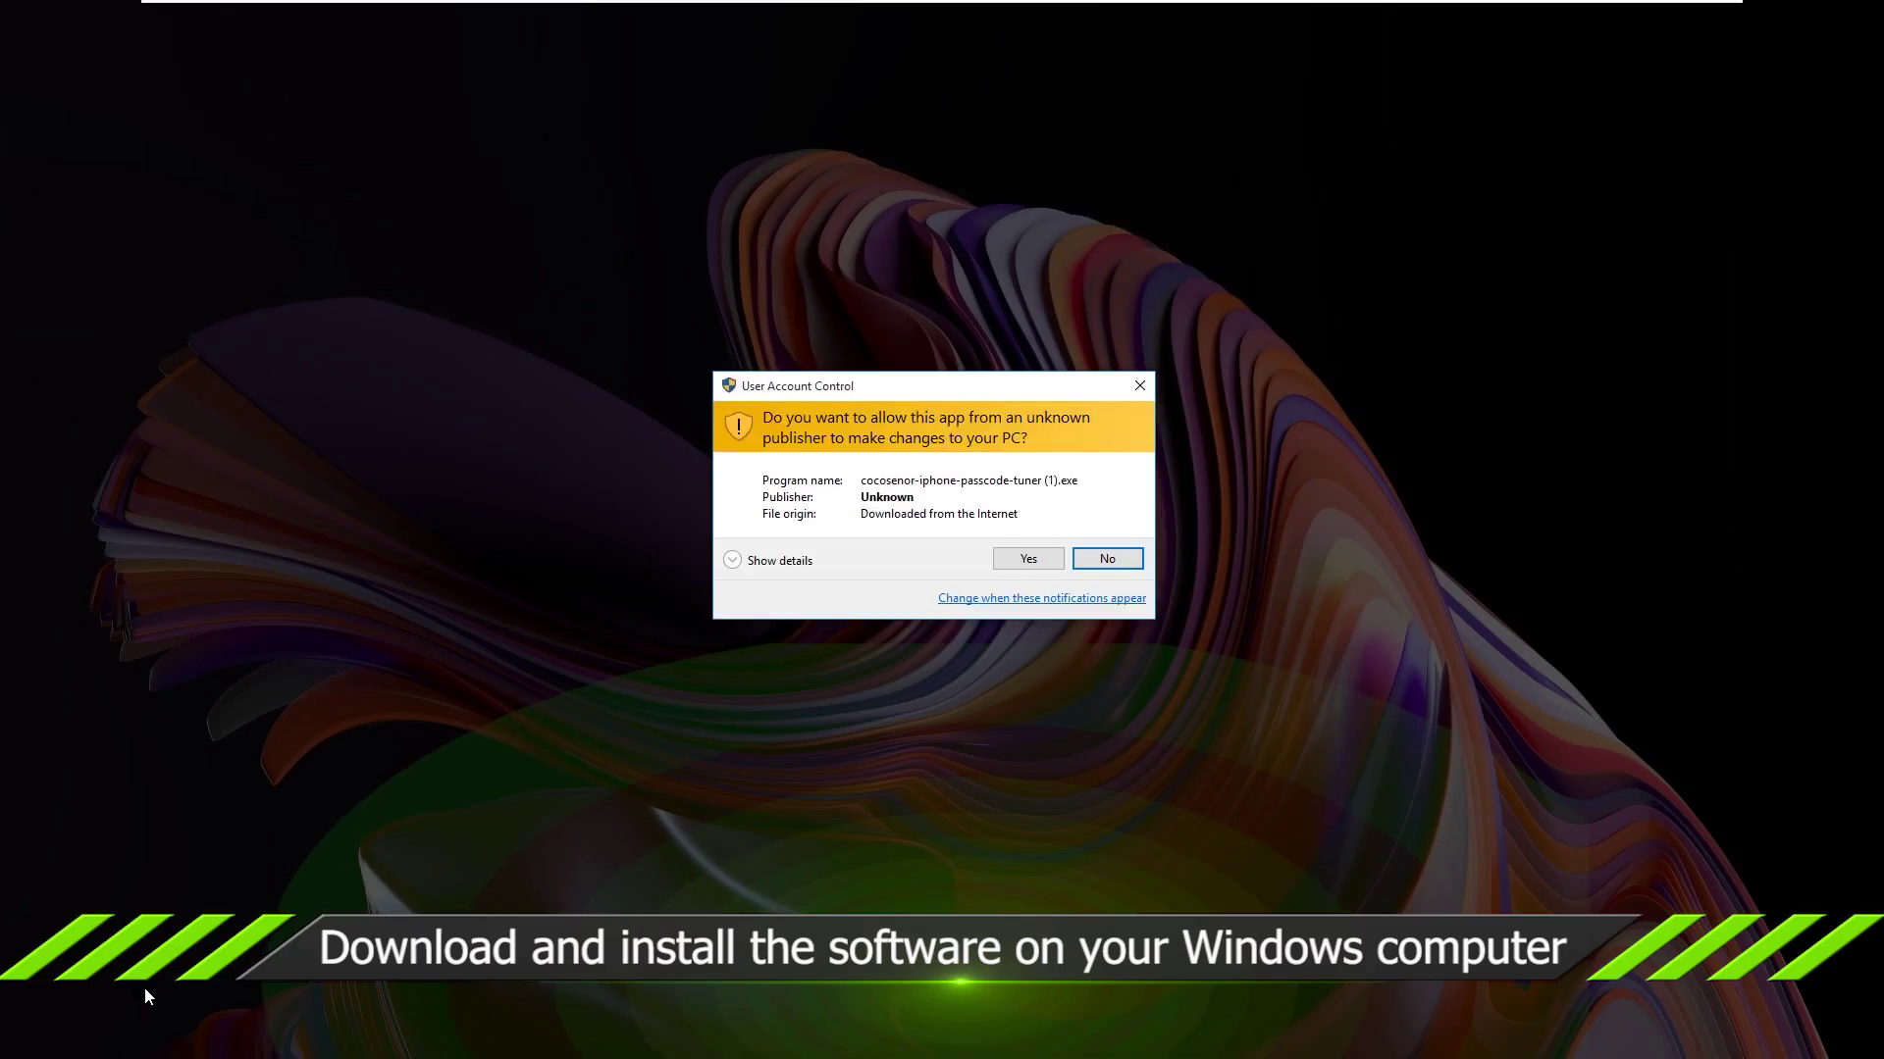
Allow the downloaded installer, close Chrome, and run the setup wizard through to Finish
left_click(1030, 559)
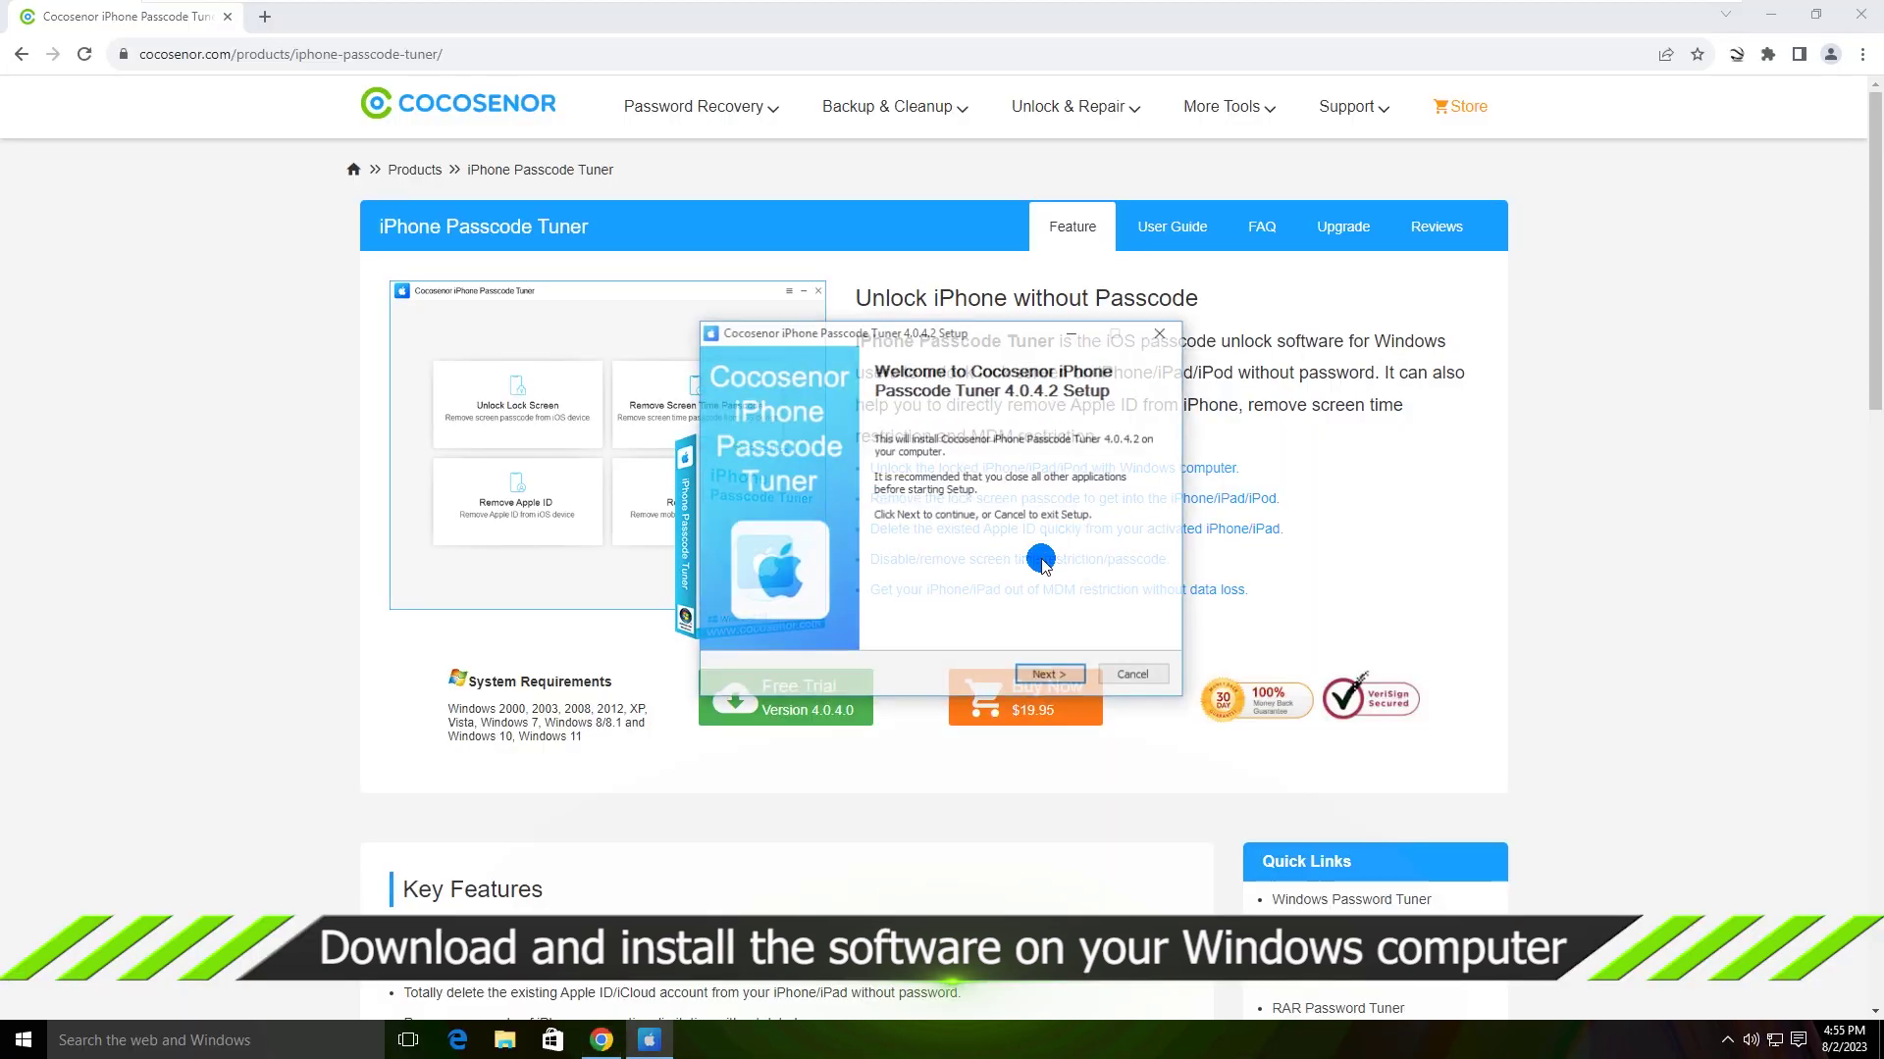
left_click(1840, 17)
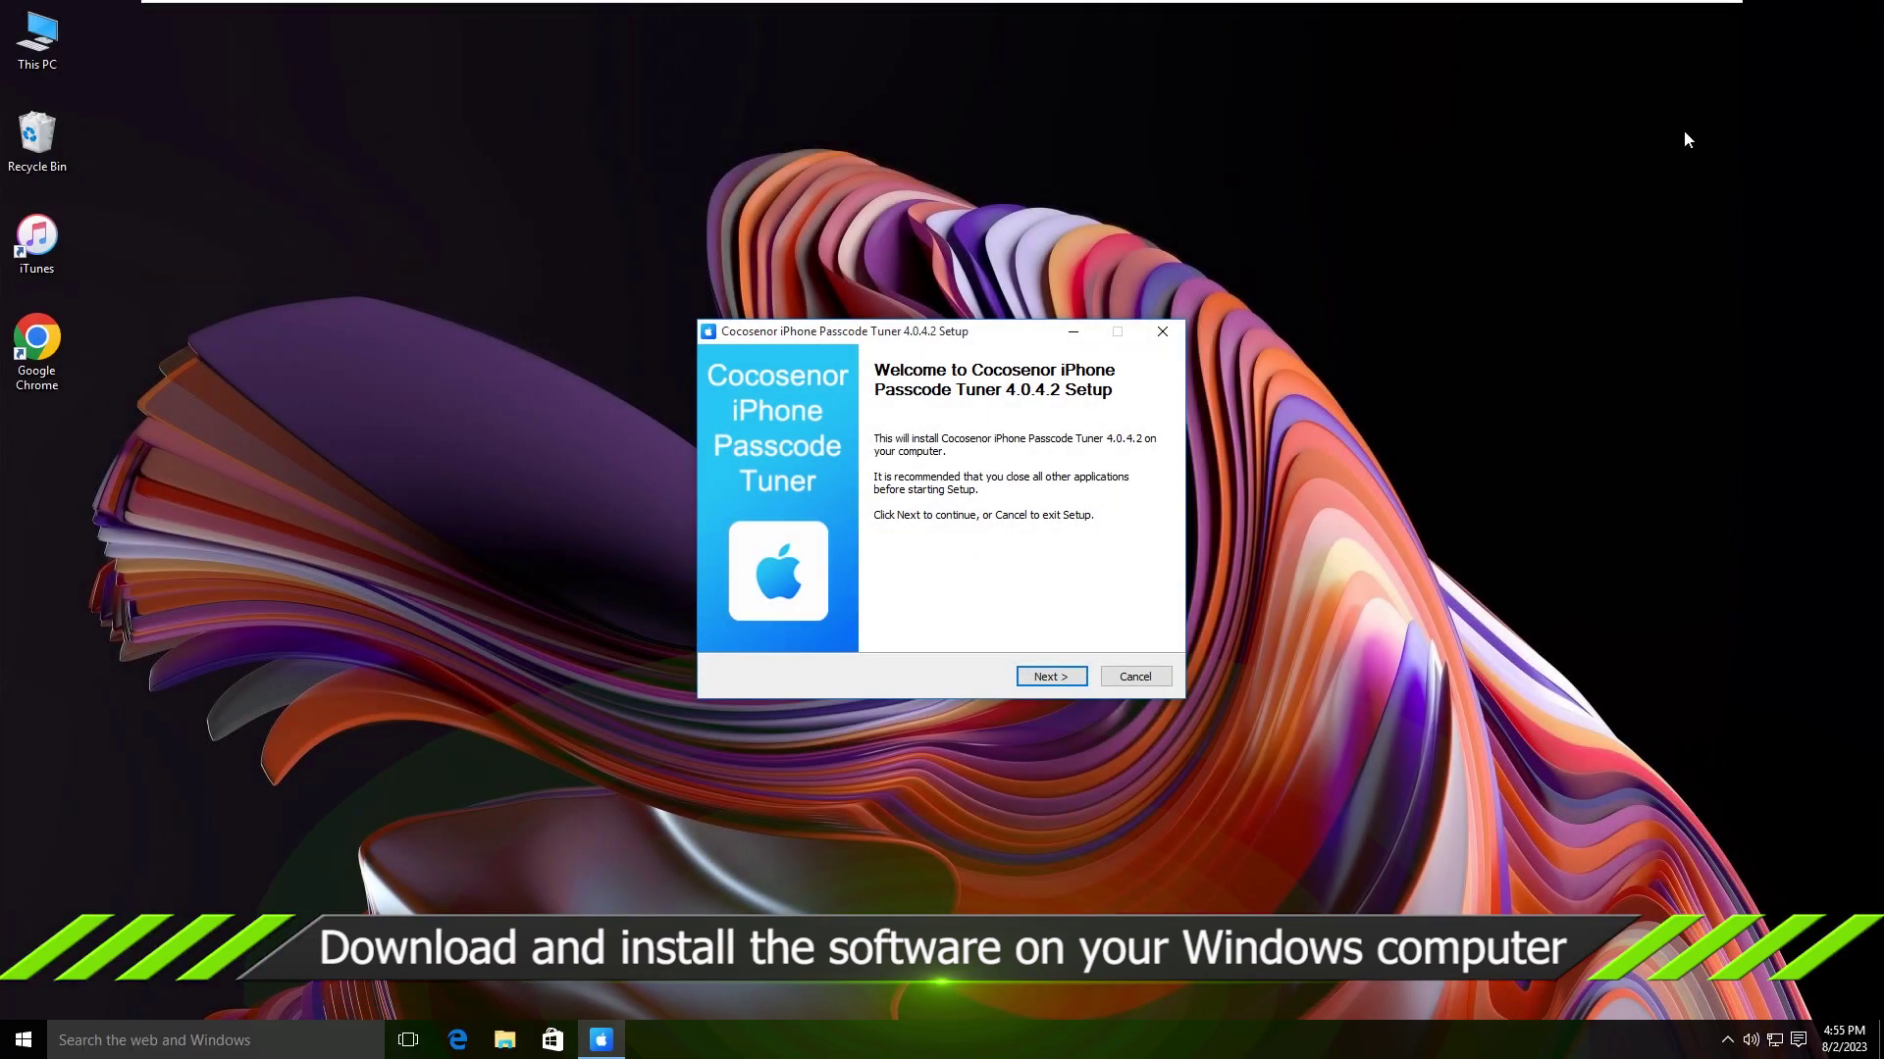
left_click(1055, 679)
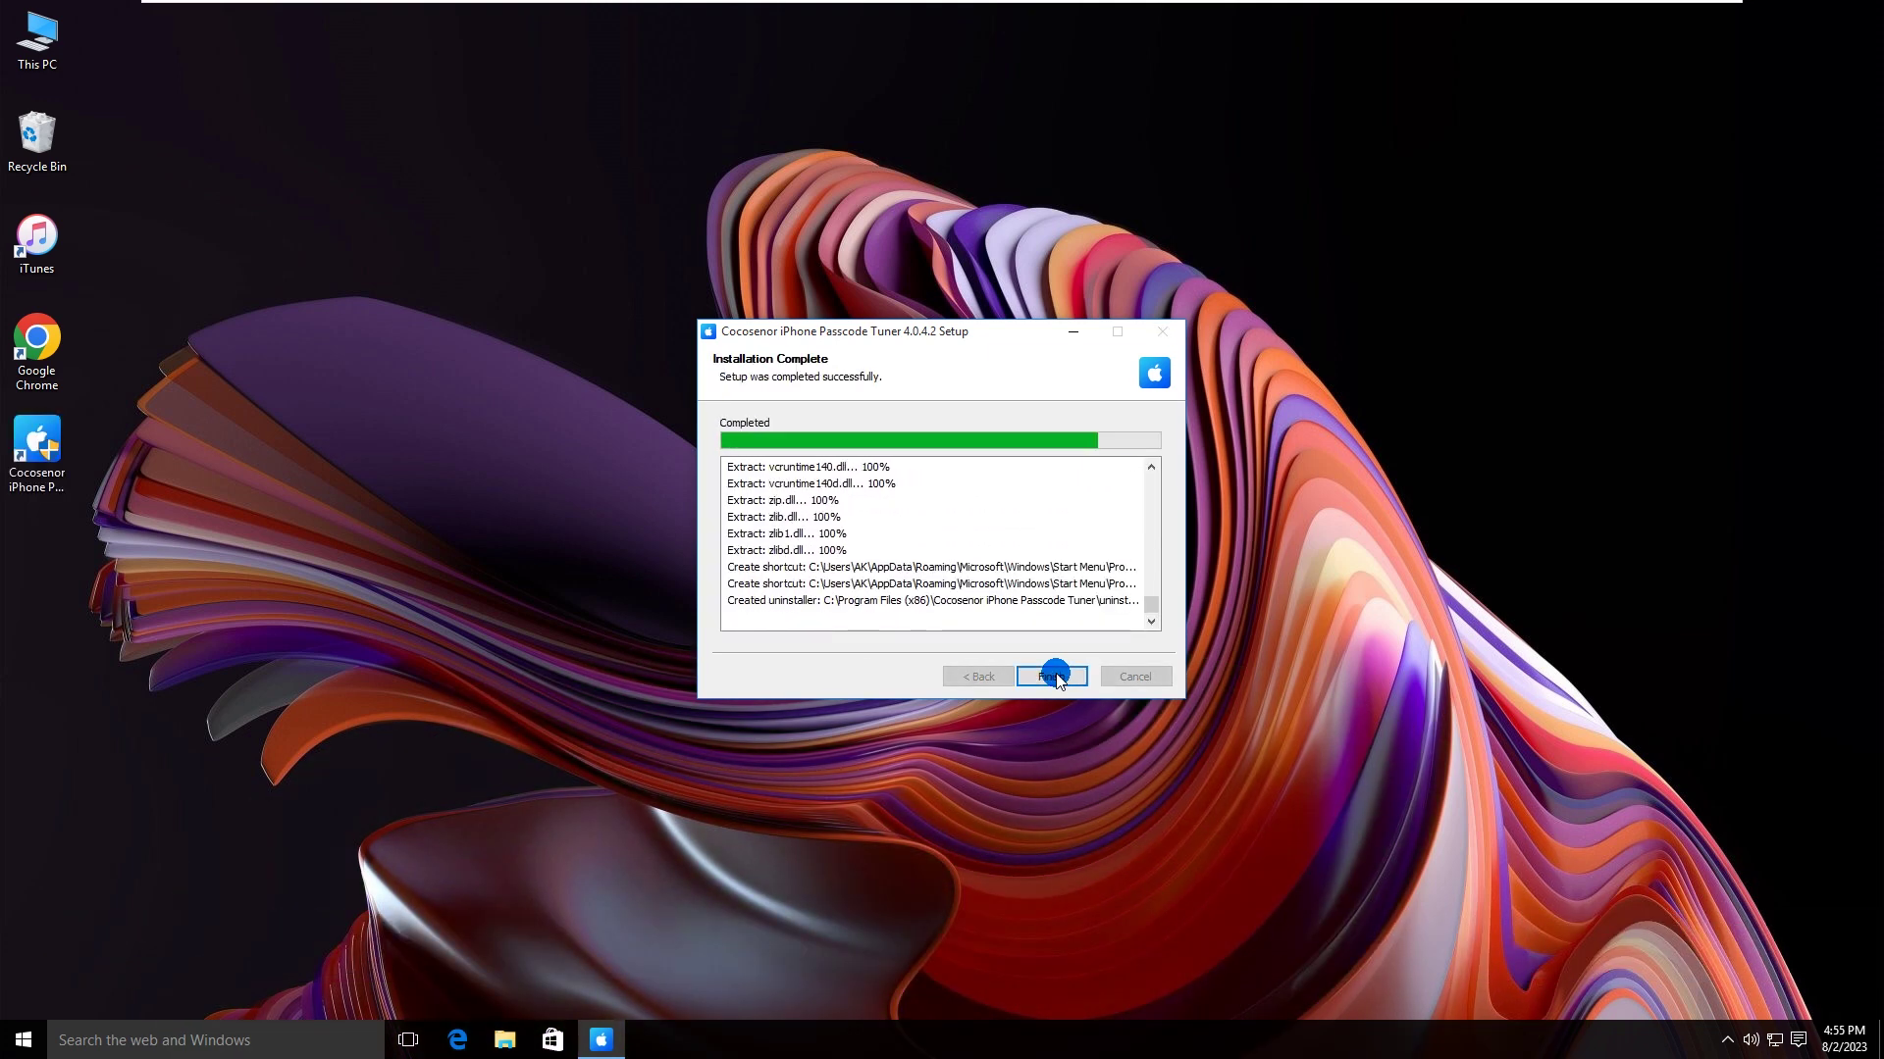
left_click(1054, 678)
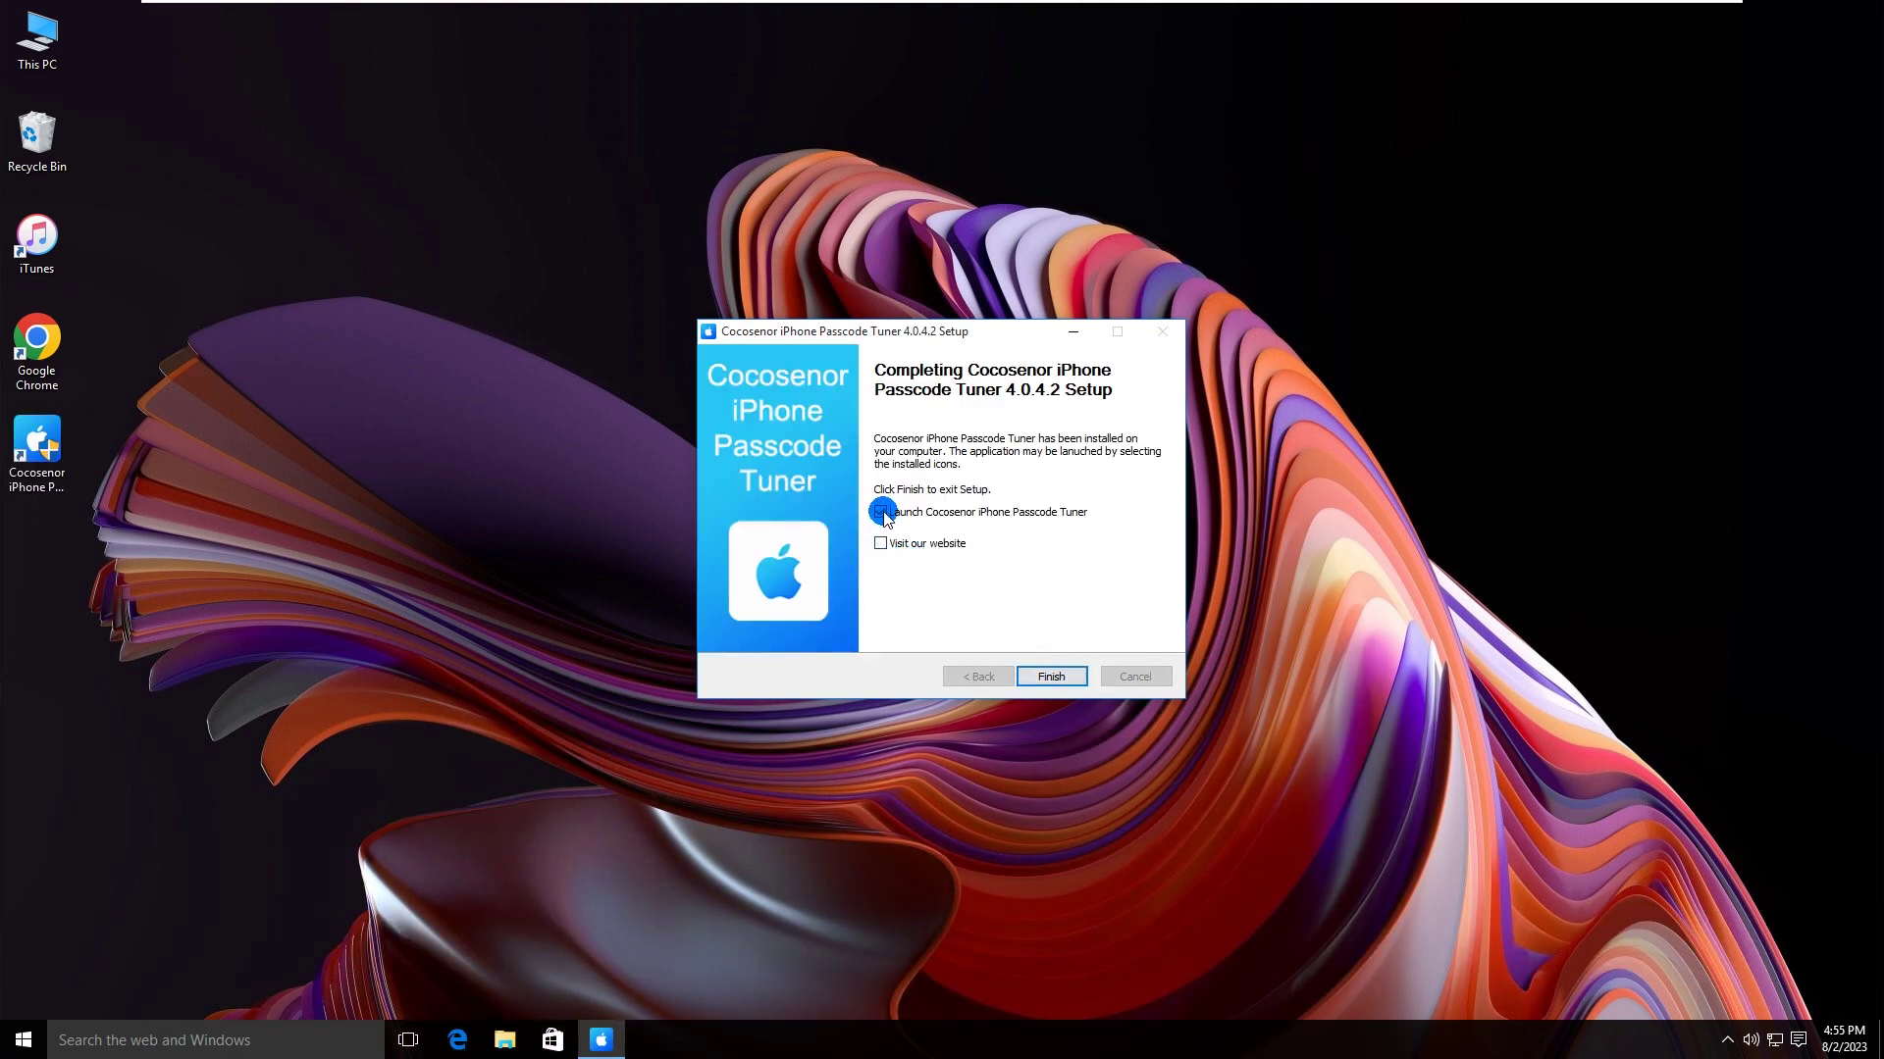
left_click(1051, 676)
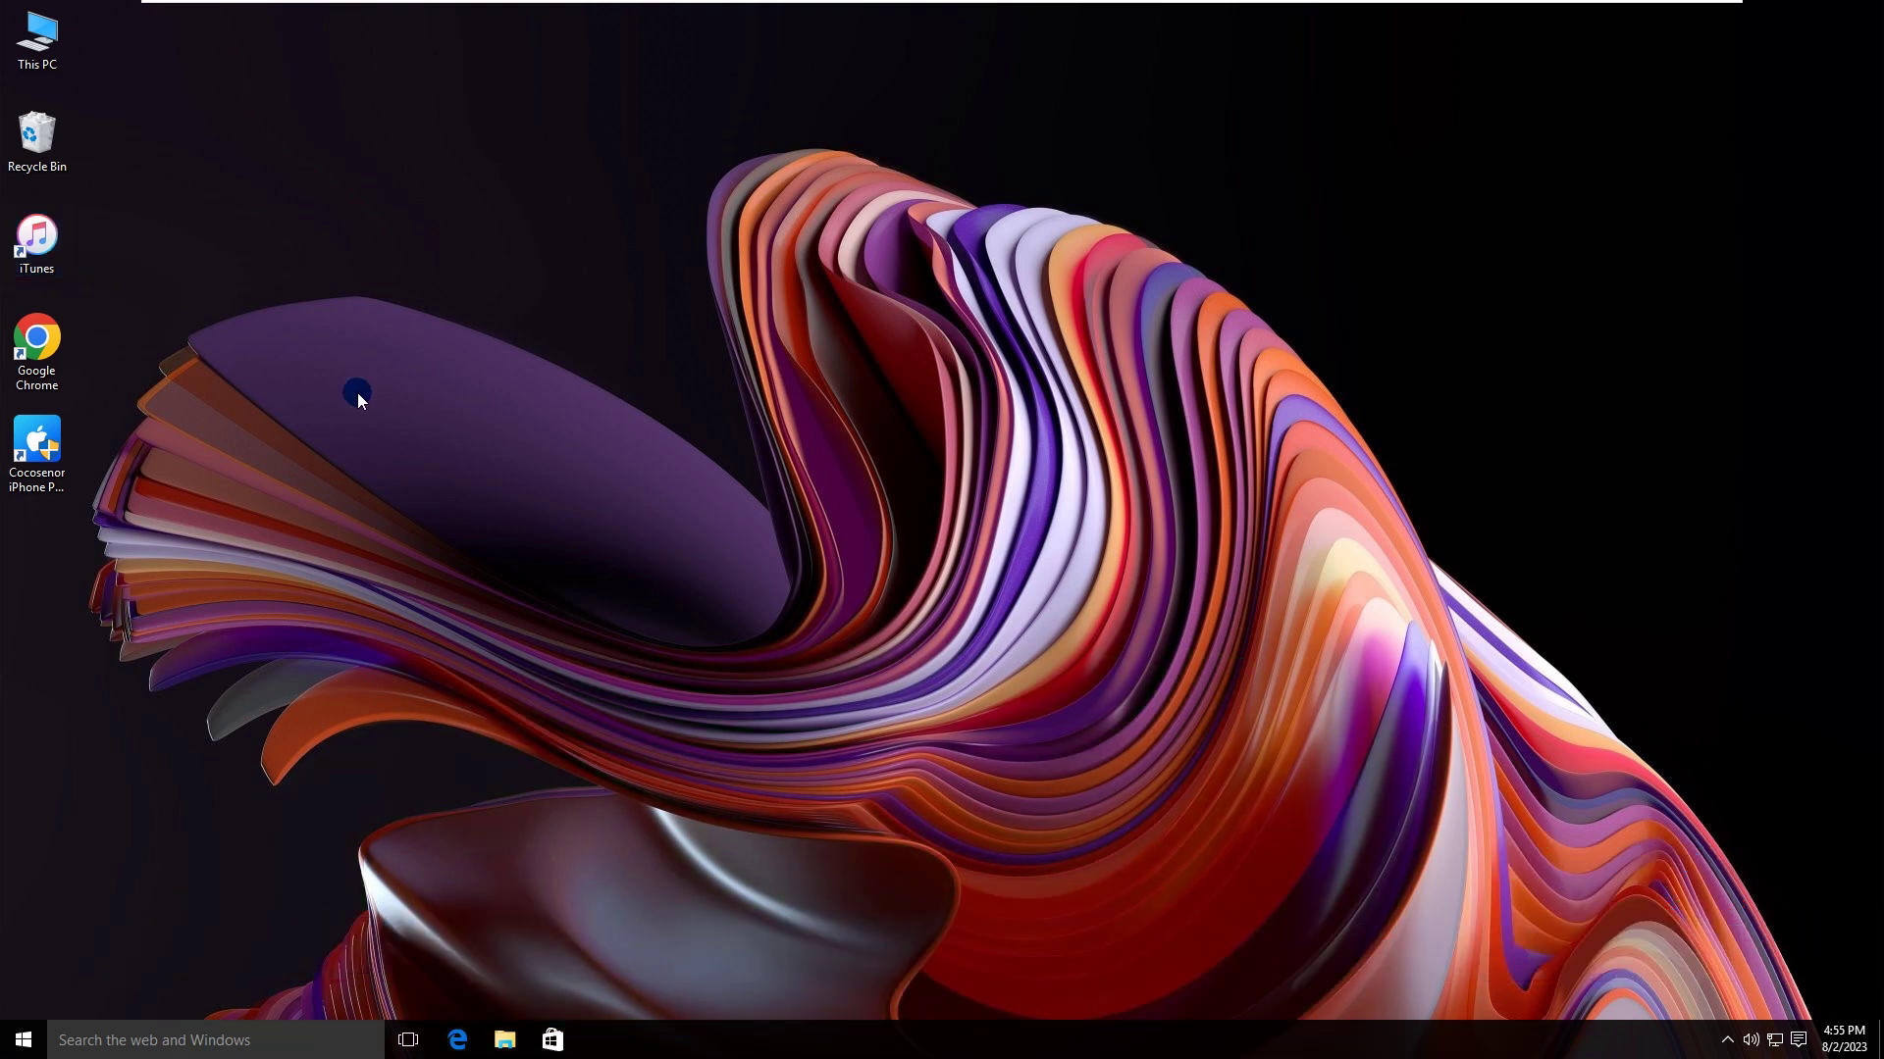
Launch iPhone Passcode Tuner from the desktop shortcut, allow it, and choose the Remove MDM tile
double_click(36, 449)
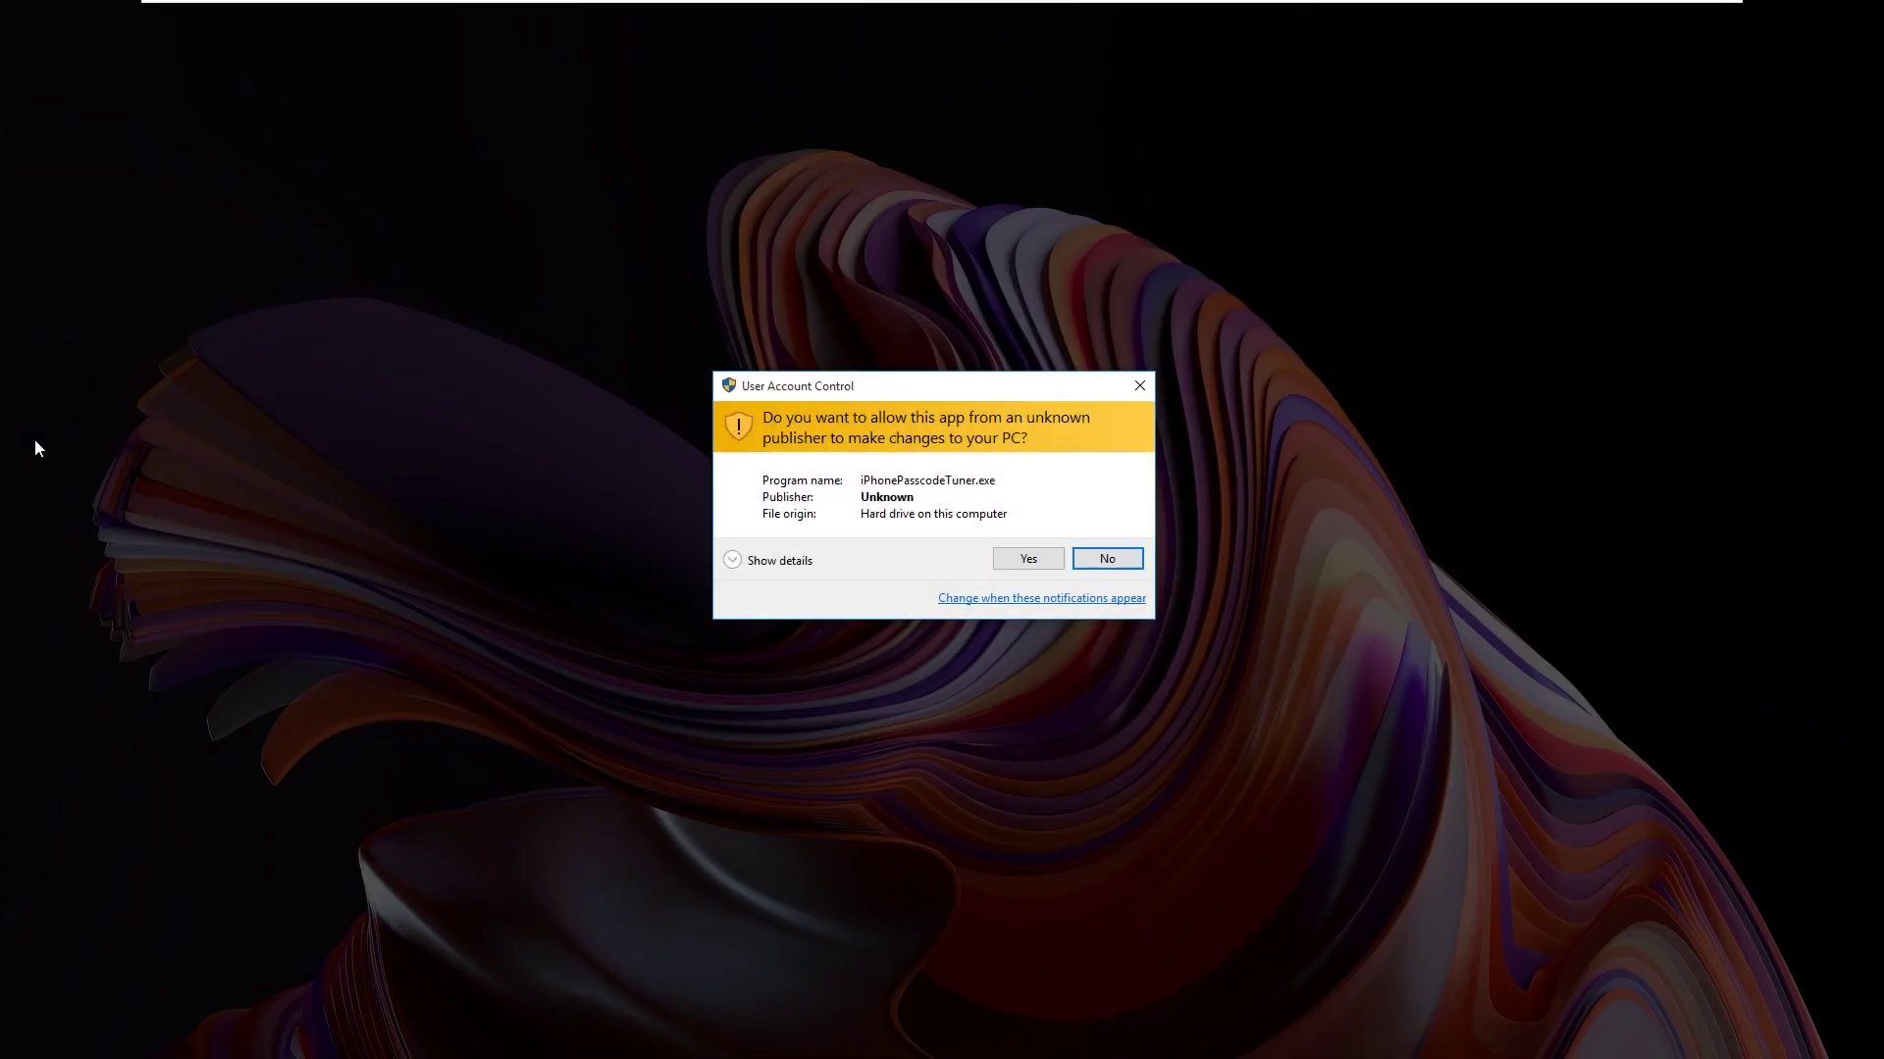
left_click(1014, 561)
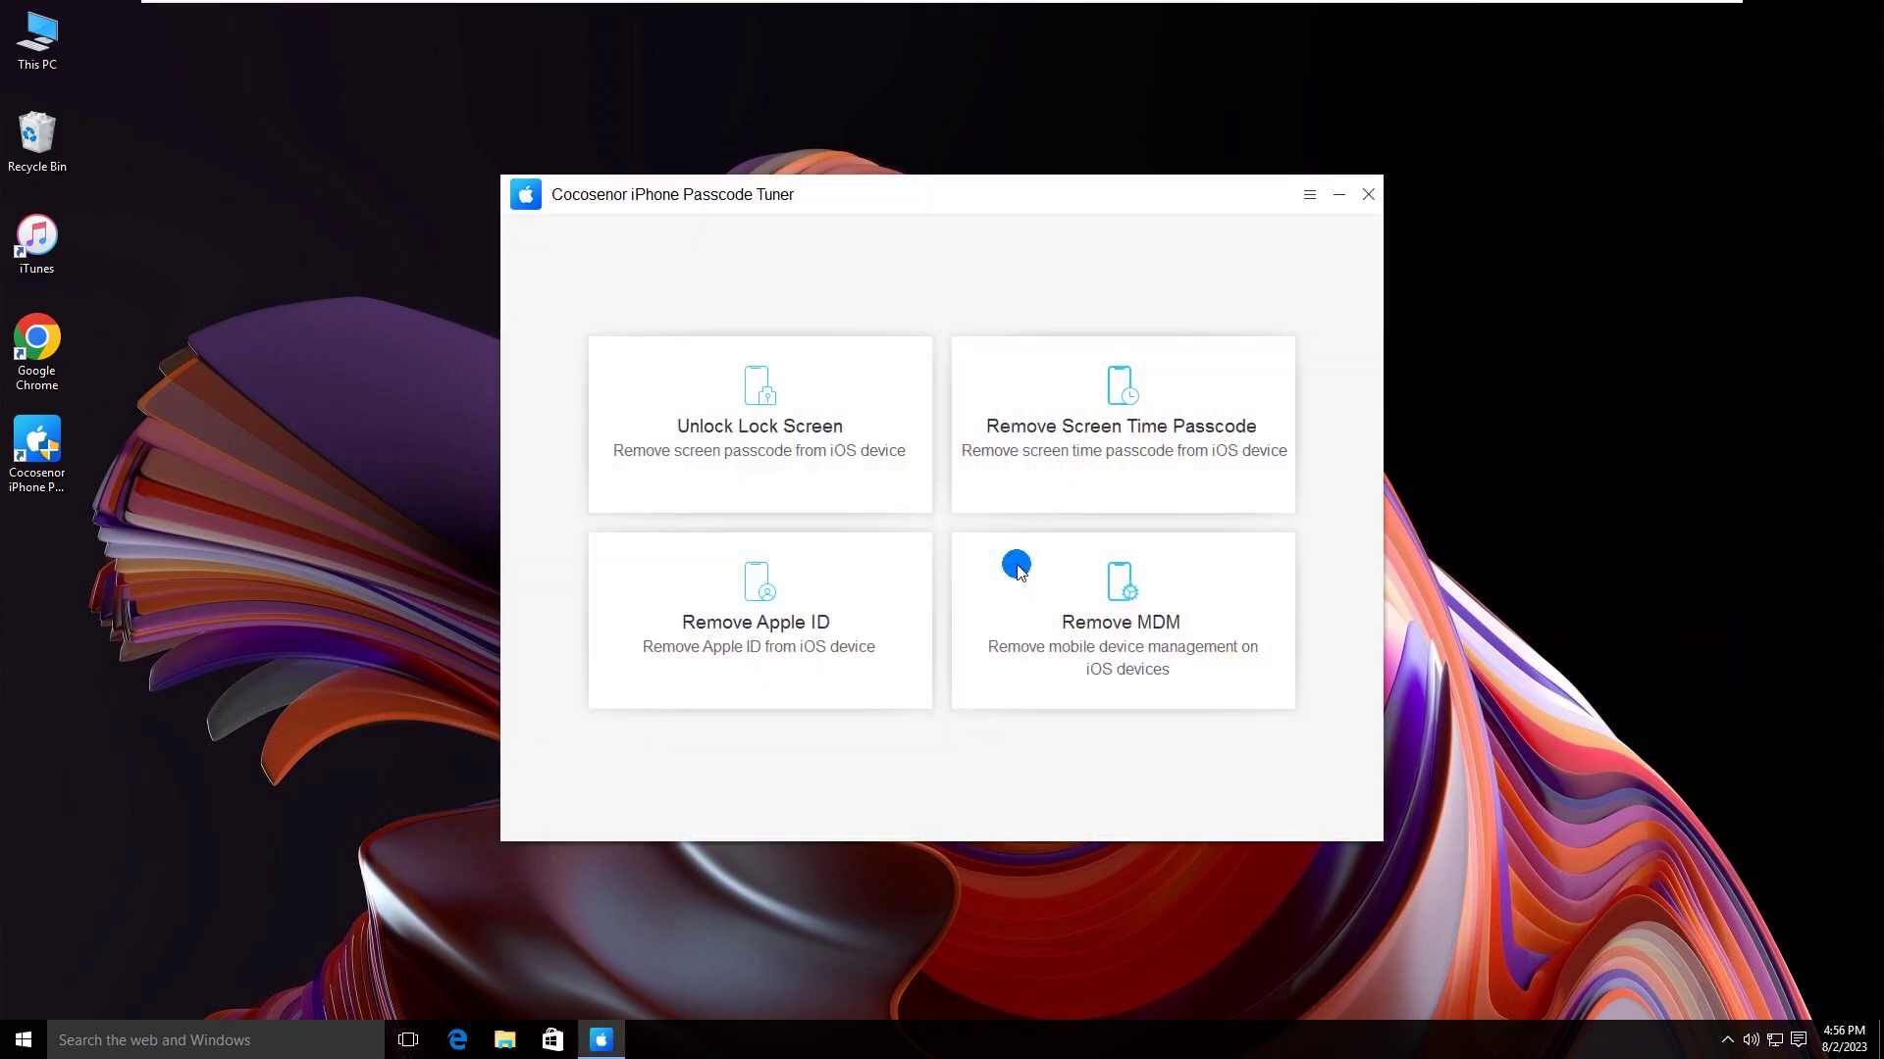
left_click(1114, 629)
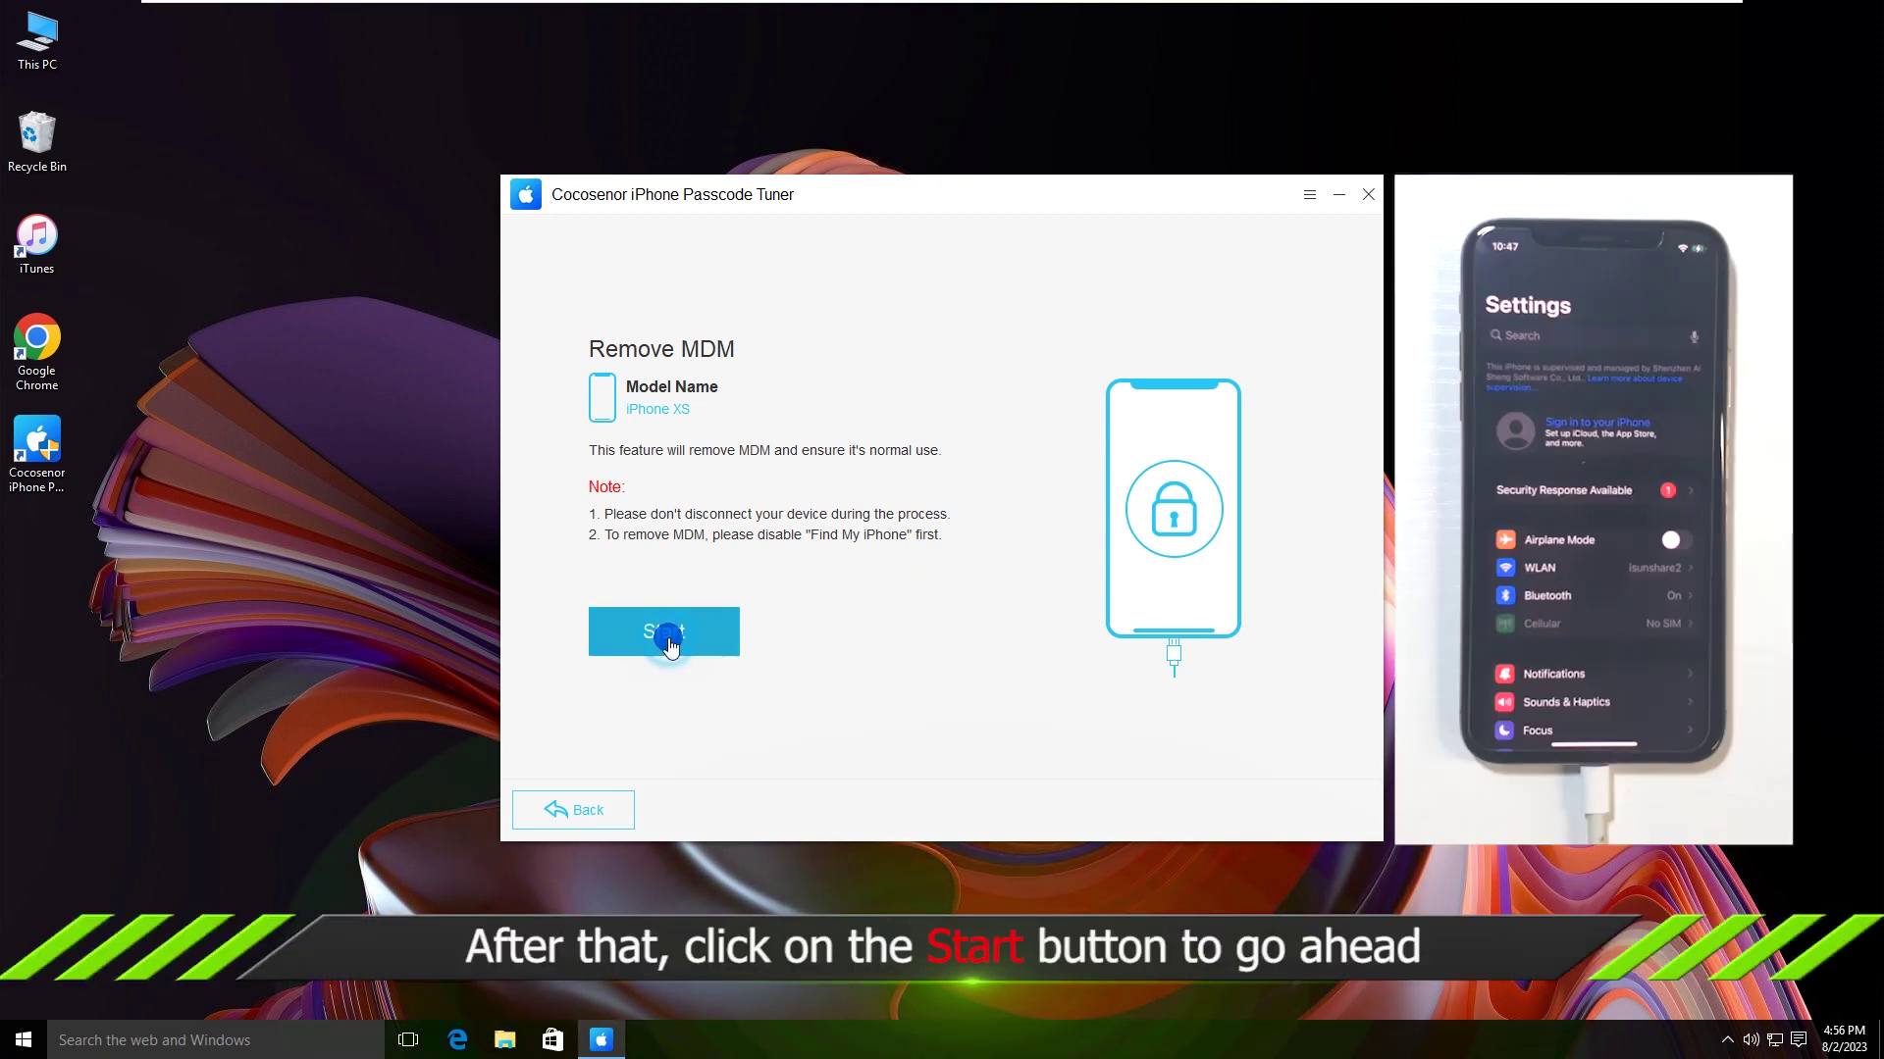
left_click(666, 644)
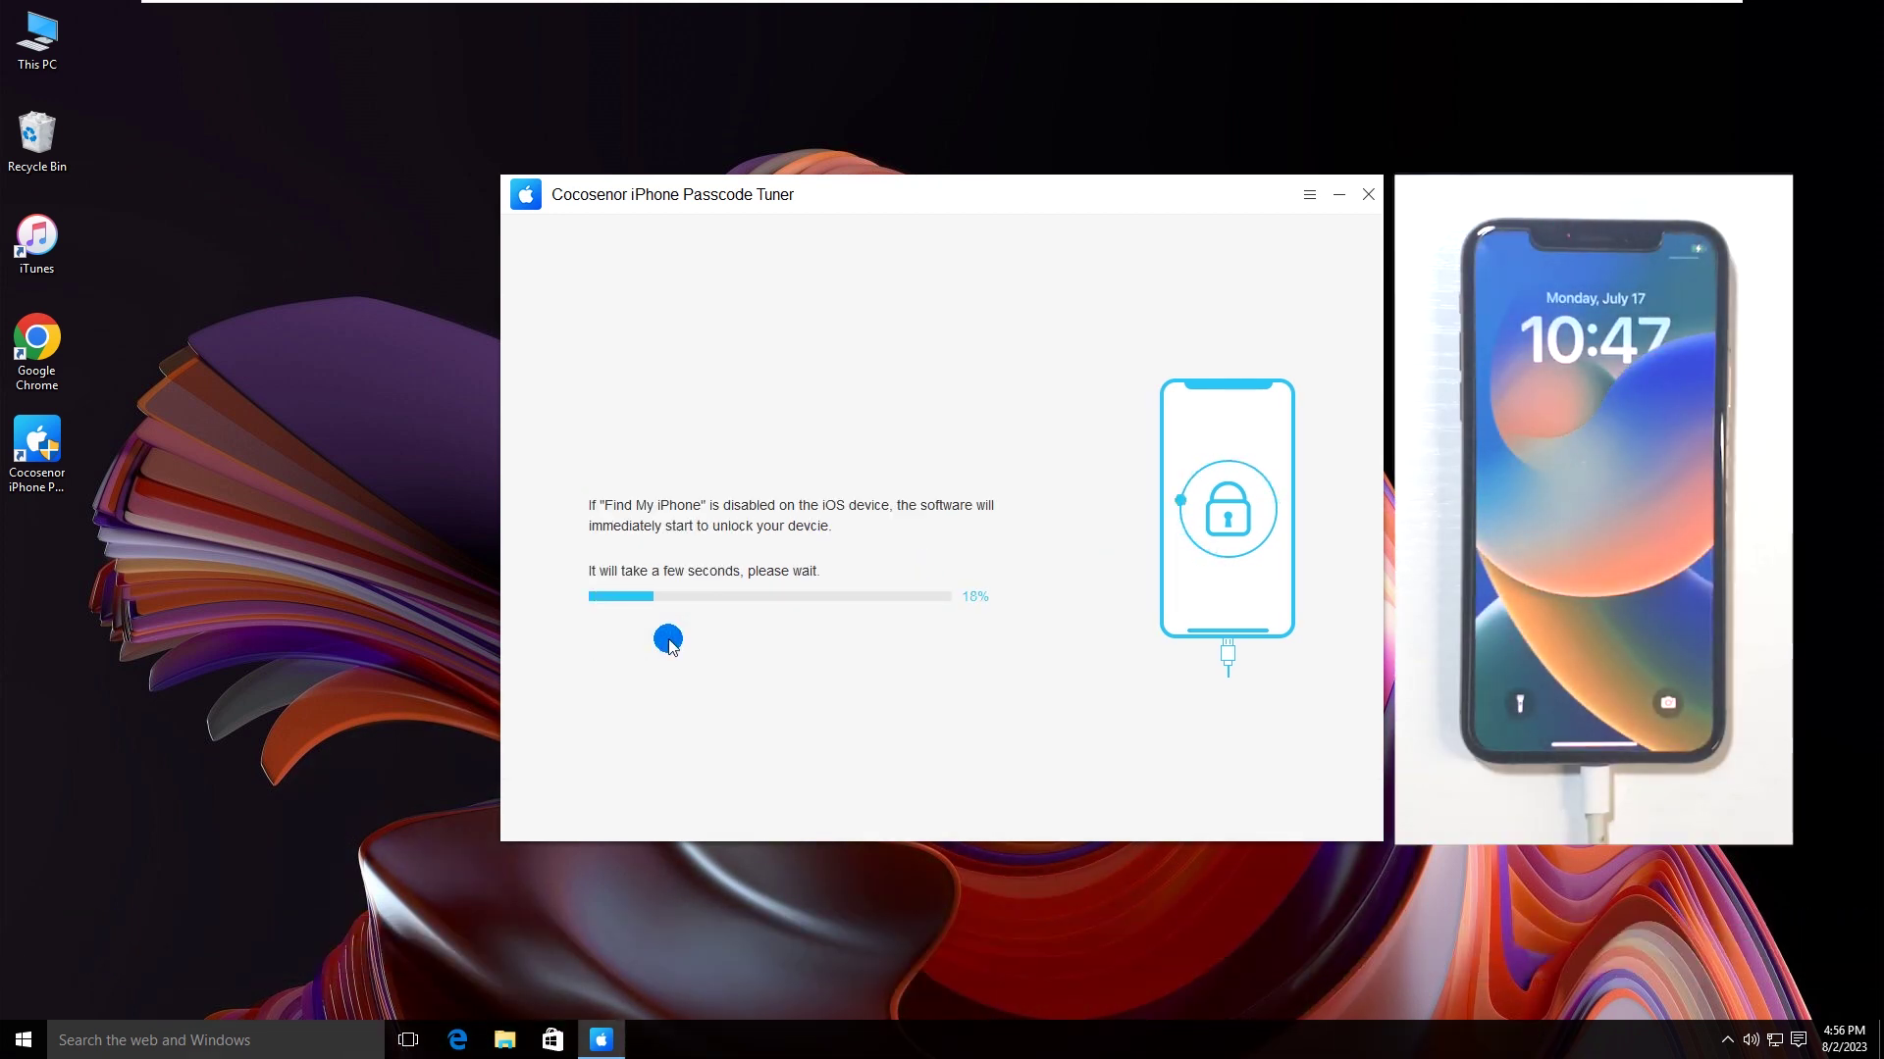